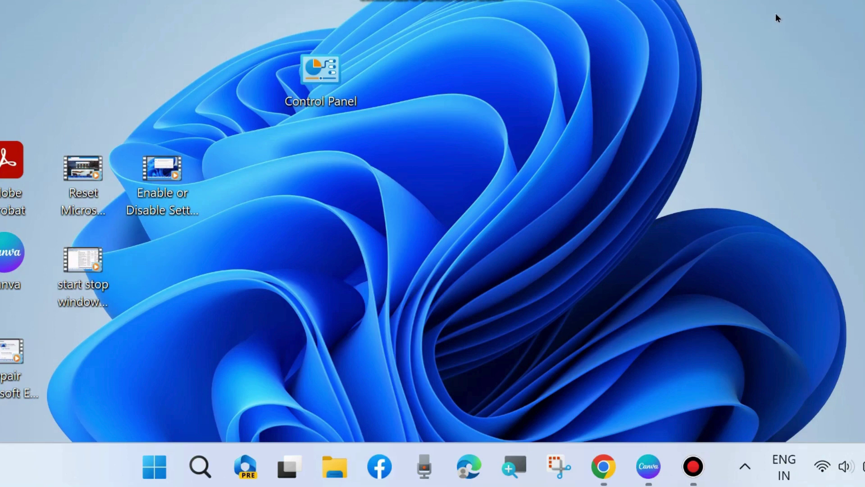
Launch Edge from the taskbar and scroll through the new tab page's news feed.
click(469, 466)
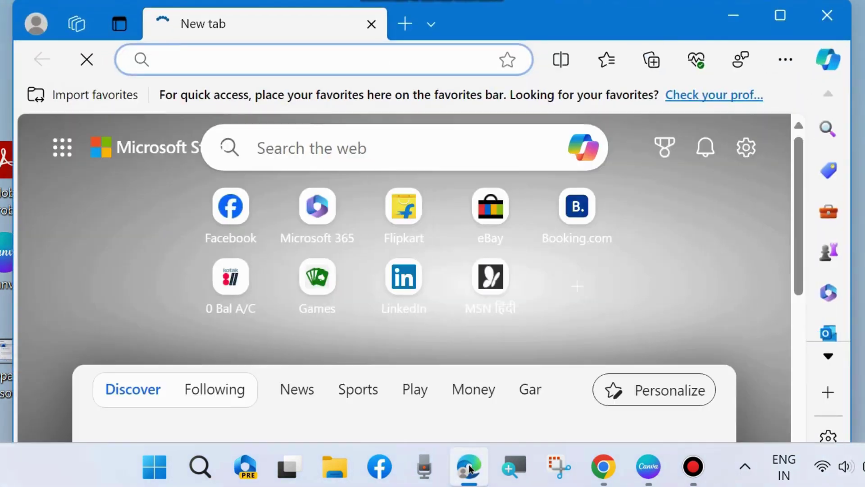
scroll(438, 327, down, 5)
scroll(438, 327, down, 5)
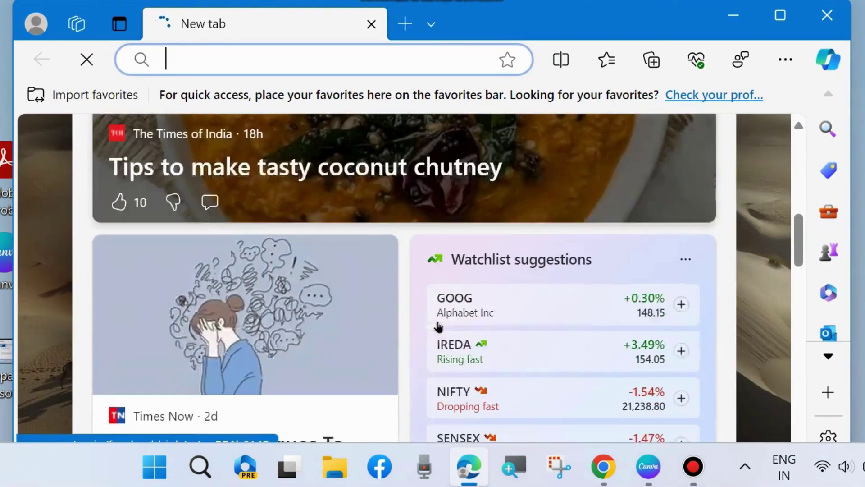
scroll(440, 328, up, 10)
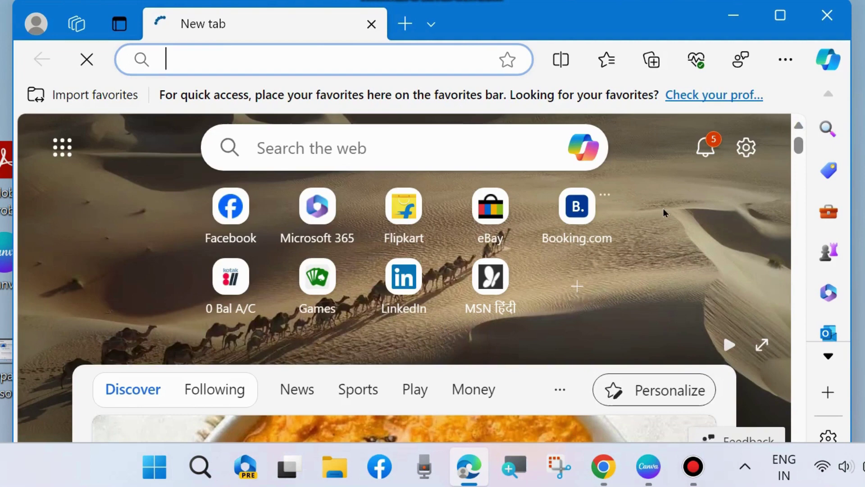
Go from the main menu to Settings and open About Microsoft Edge, showing version 121.0.2277.71.
click(785, 60)
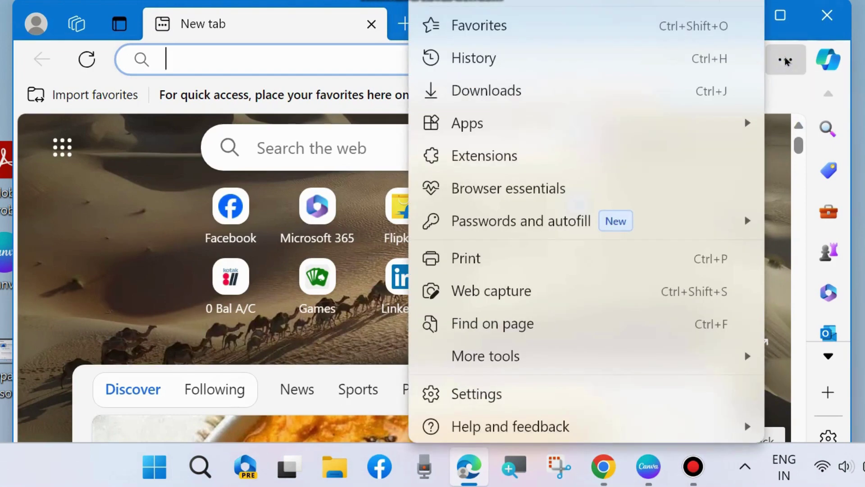
click(476, 397)
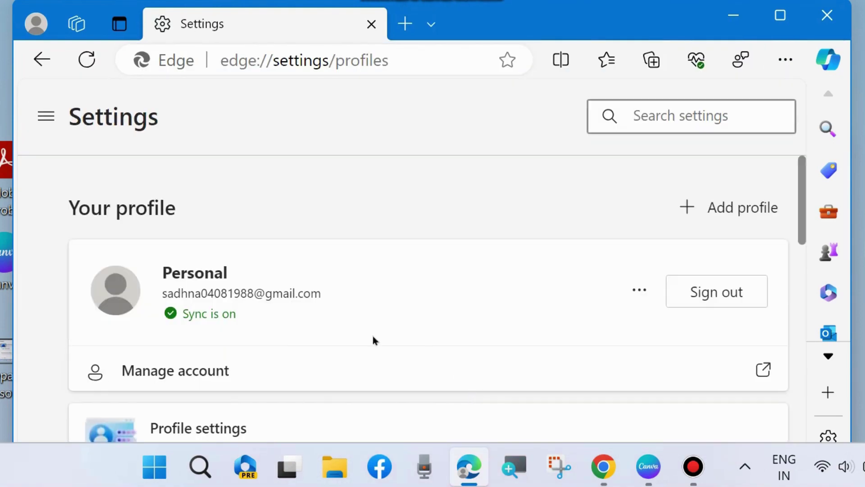
click(46, 117)
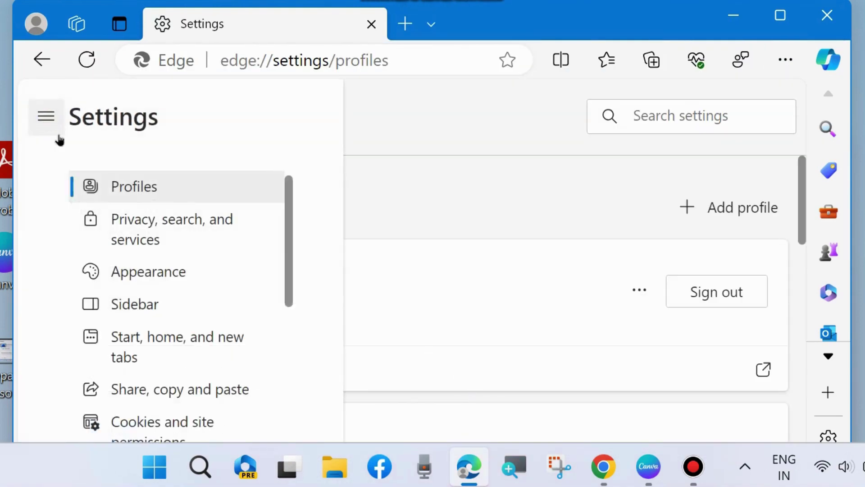
scroll(171, 292, down, 5)
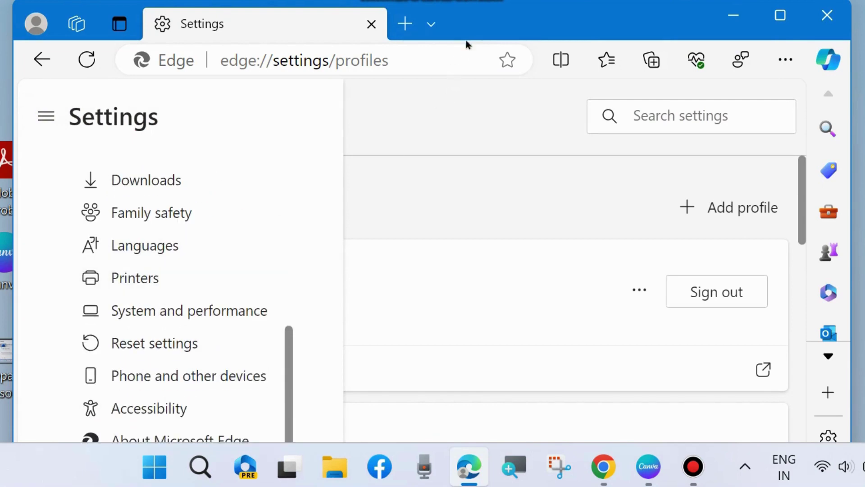
drag(468, 32, 473, 0)
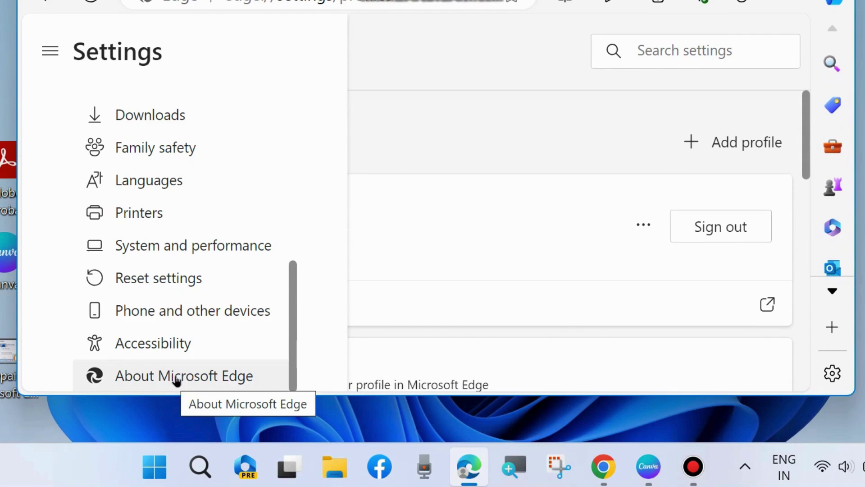
click(177, 380)
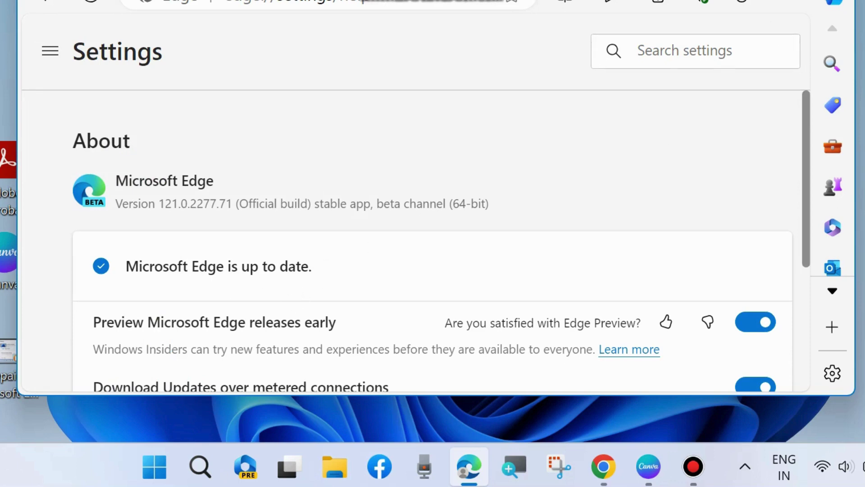
Minimize Edge to the desktop, then restore the settings window from the taskbar.
key(super+d)
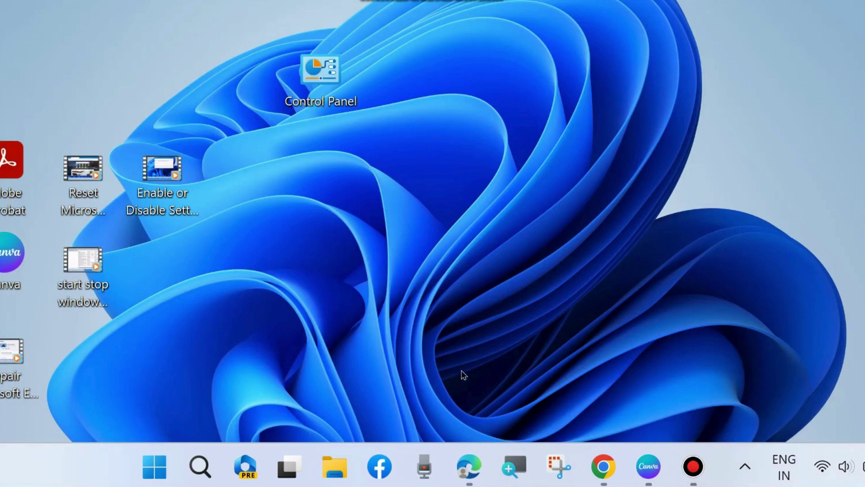
click(469, 456)
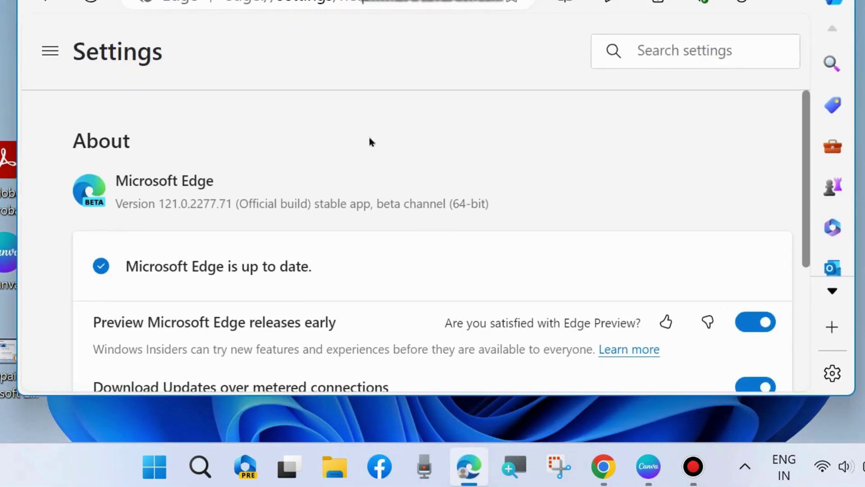
drag(521, 0, 545, 27)
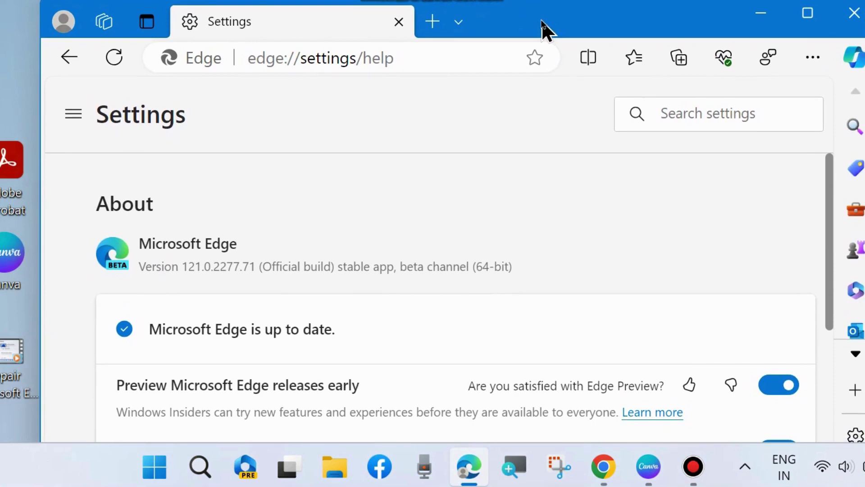
scroll(253, 290, down, 5)
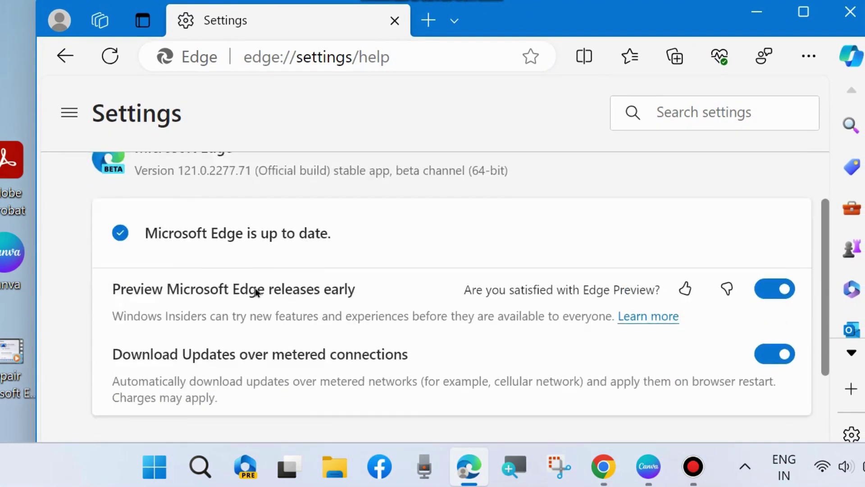
scroll(255, 293, up, 5)
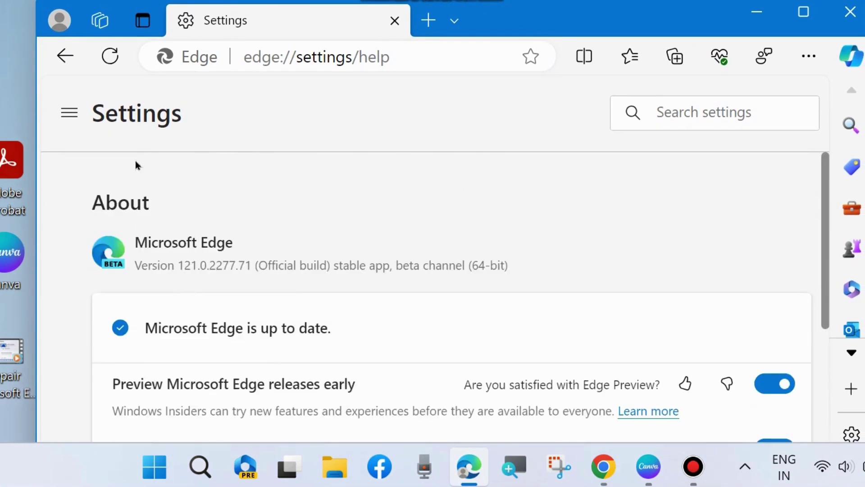
Open System and performance and confirm startup boost and background extensions and apps are off.
click(69, 112)
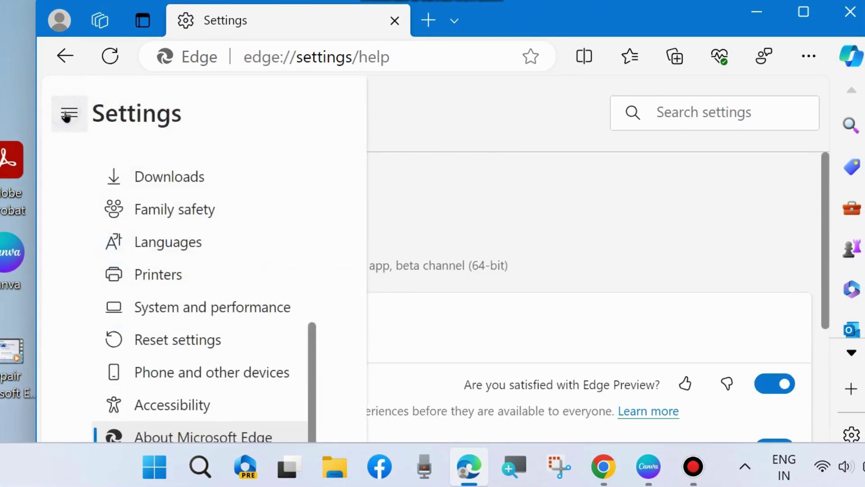
click(182, 309)
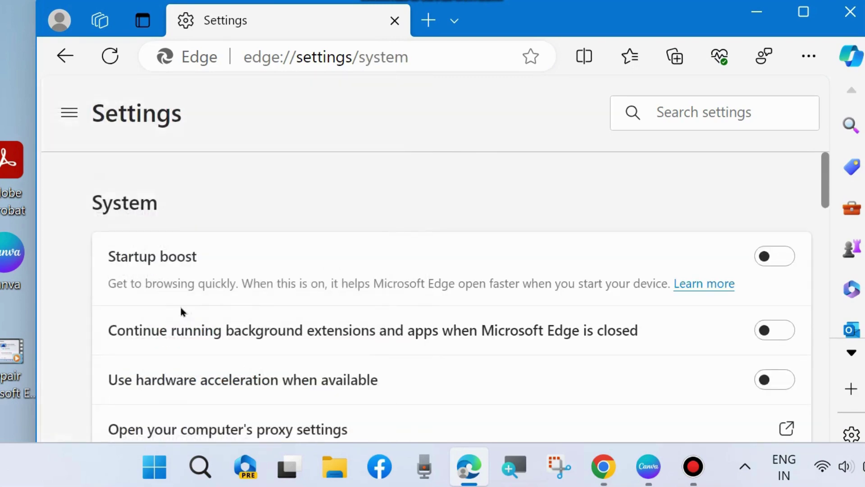
scroll(261, 304, down, 1)
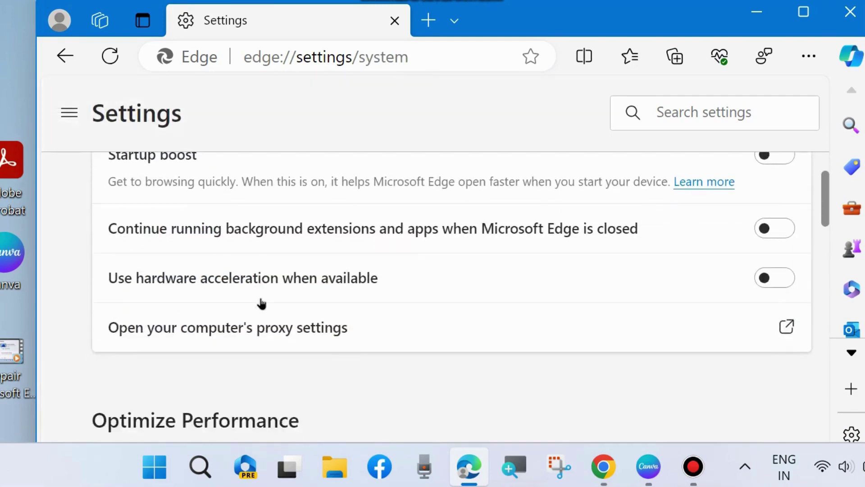
scroll(261, 305, up, 2)
scroll(209, 270, down, 1)
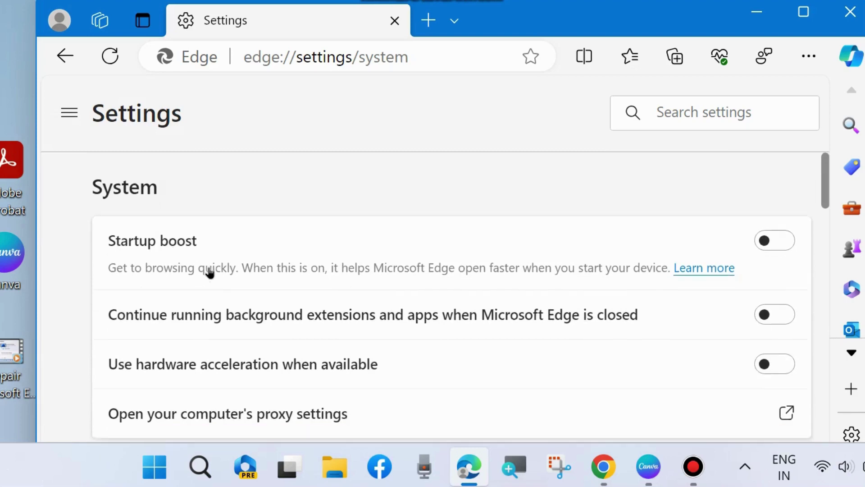
scroll(209, 270, down, 1)
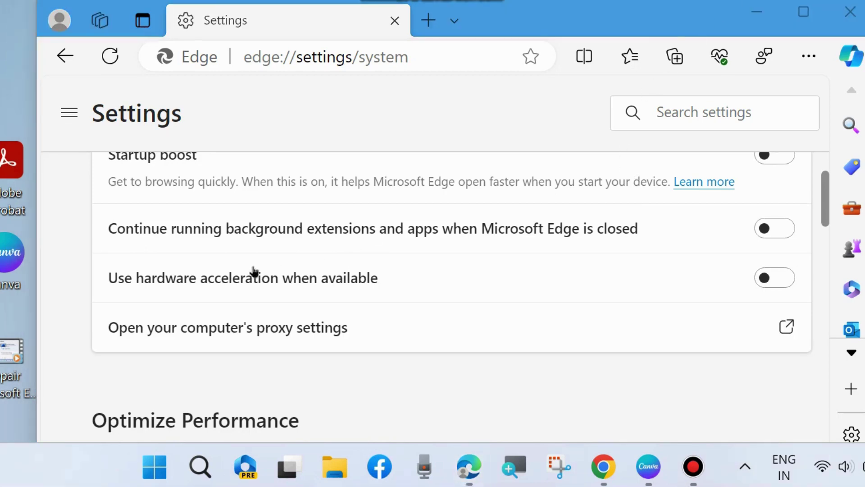
Check efficiency mode is on with Balanced savings when connected to power, then minimize Edge.
click(68, 117)
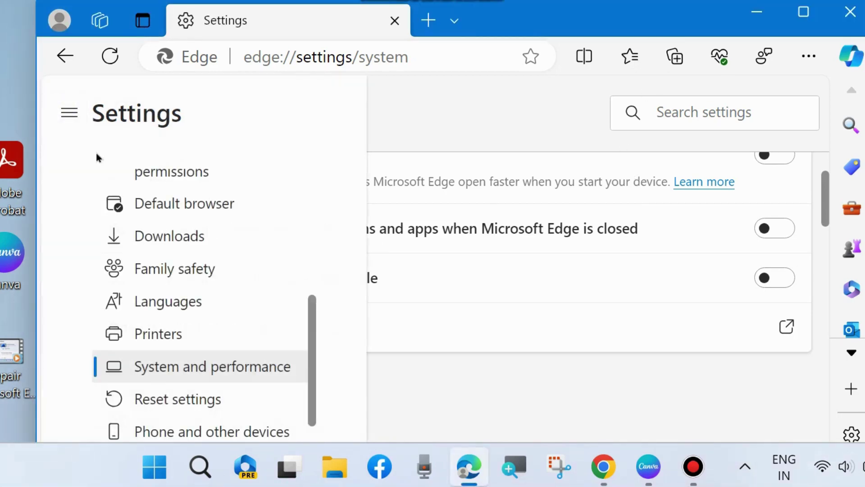
click(180, 371)
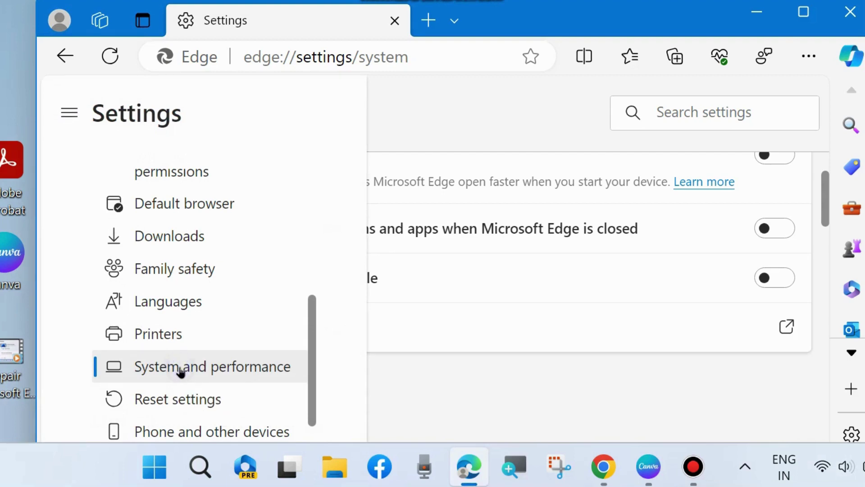
click(207, 370)
scroll(282, 271, up, 2)
scroll(282, 270, down, 5)
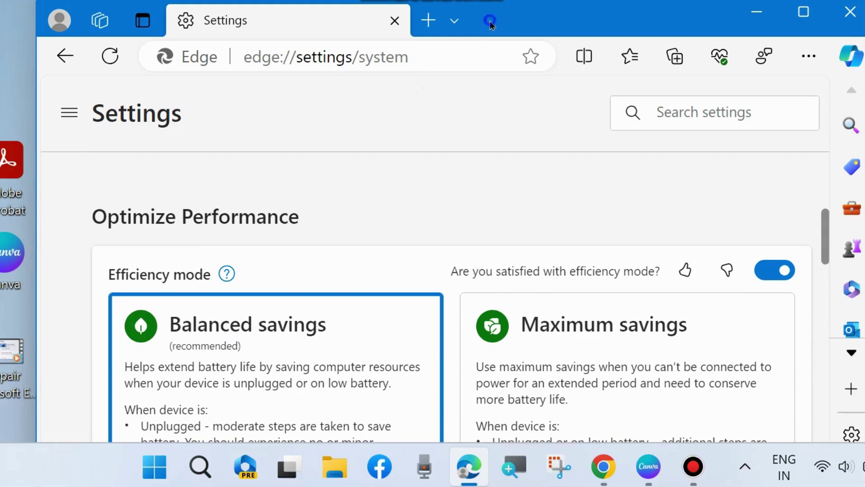
scroll(293, 222, down, 2)
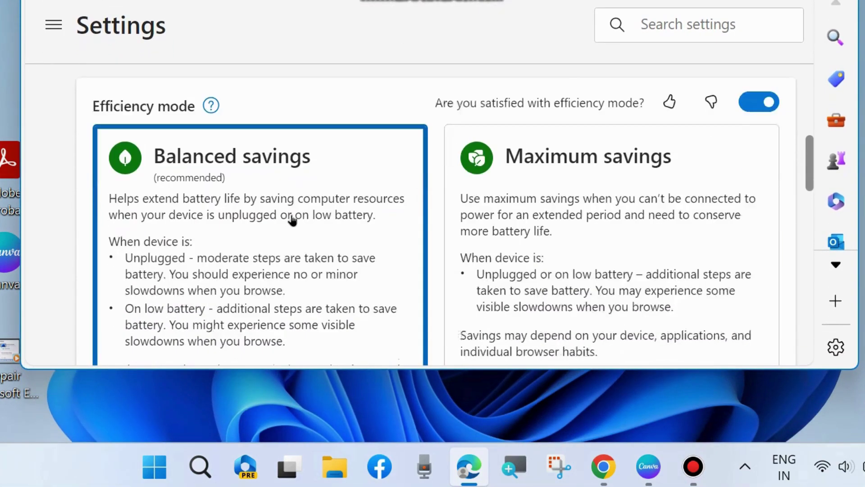
scroll(509, 220, down, 6)
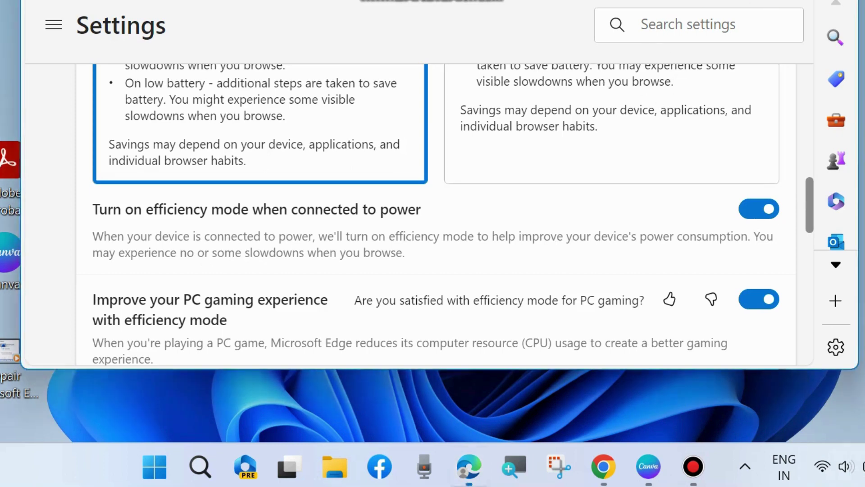
key(super+d)
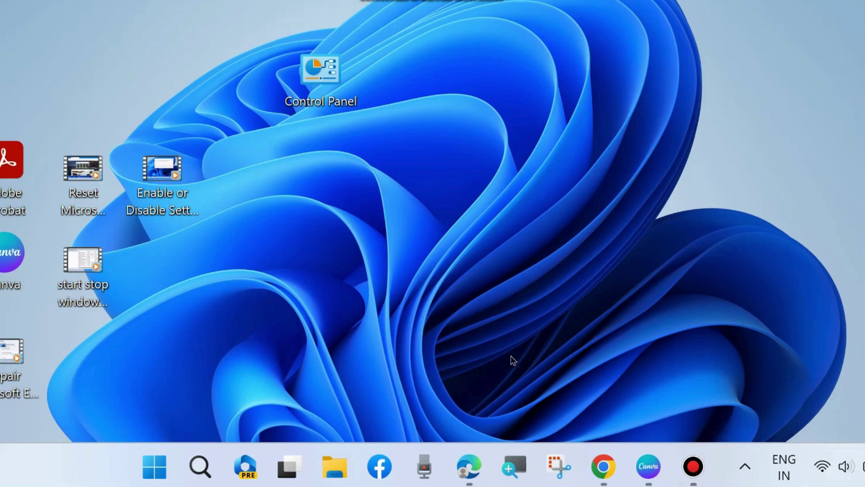
Restore Edge and return via Settings to the System and performance page.
click(472, 454)
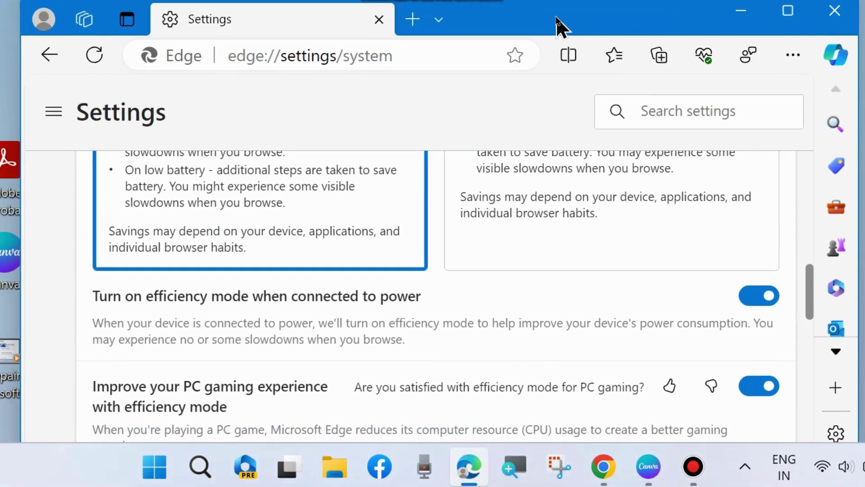
click(793, 55)
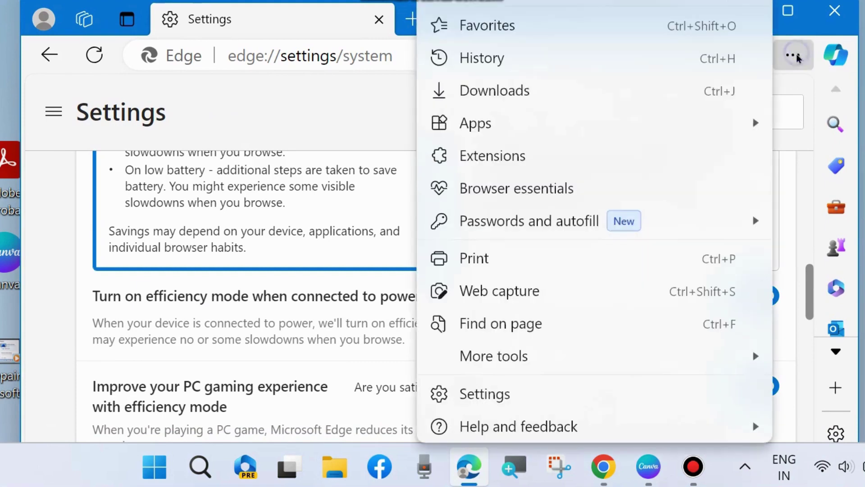
click(496, 397)
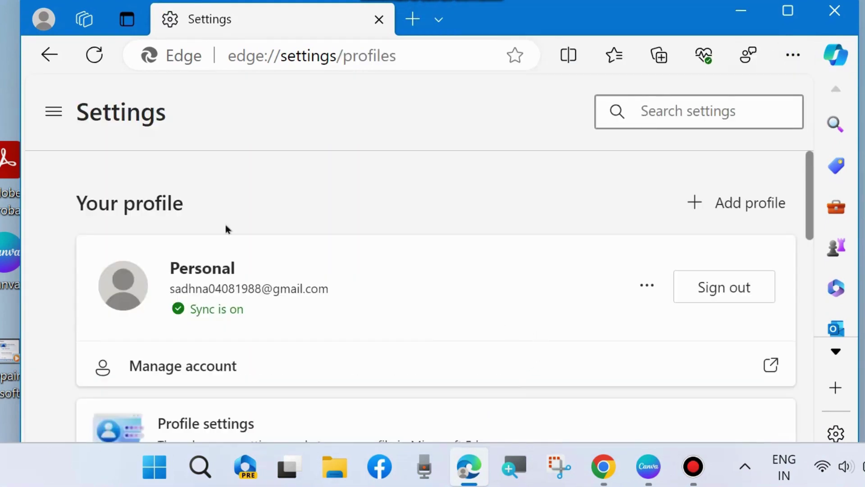
click(53, 112)
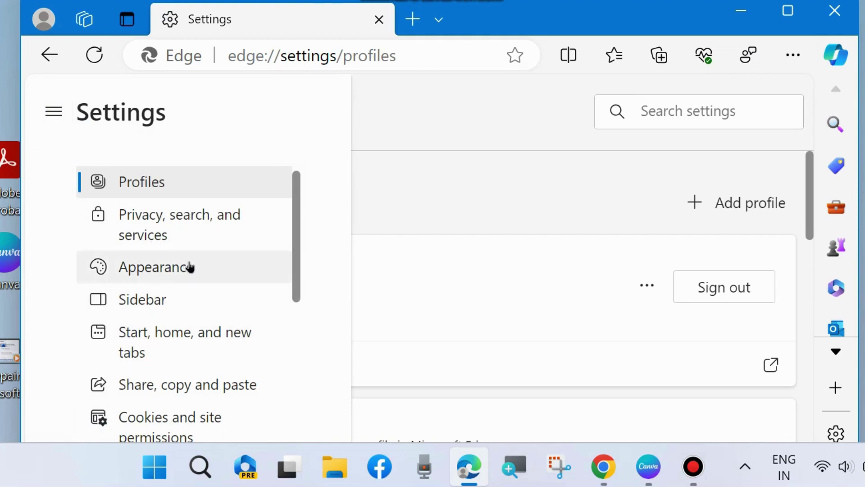
scroll(180, 278, down, 4)
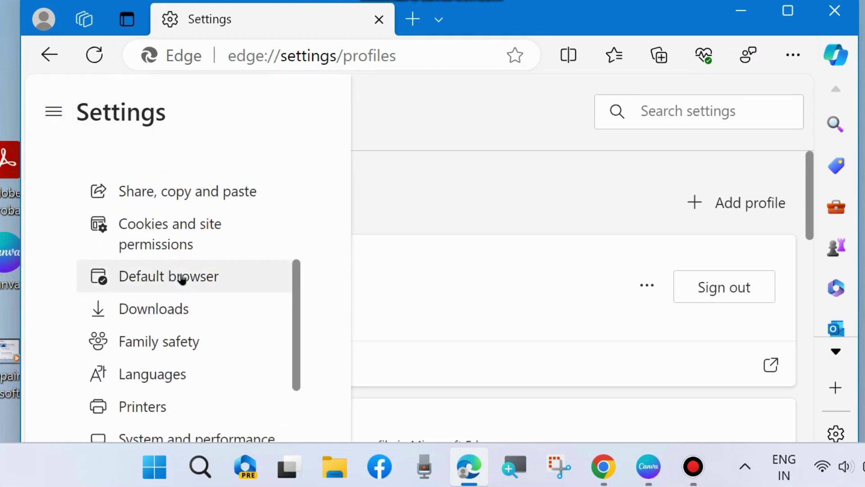
scroll(180, 279, up, 4)
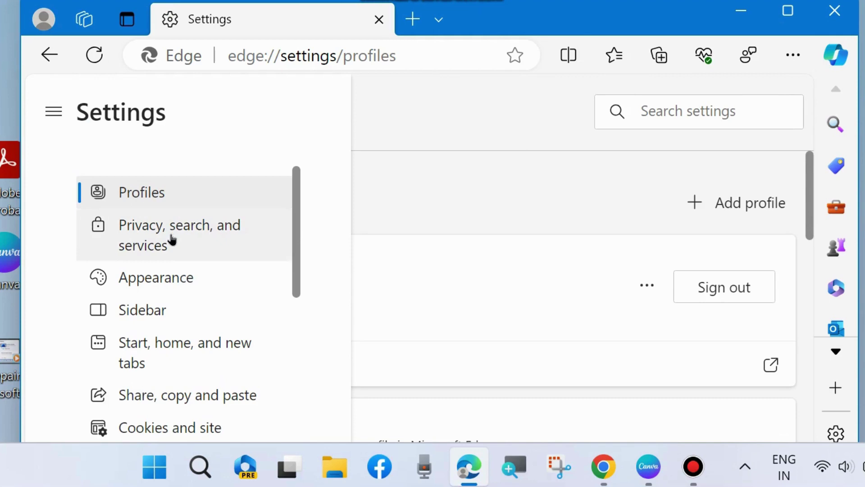
scroll(176, 333, down, 6)
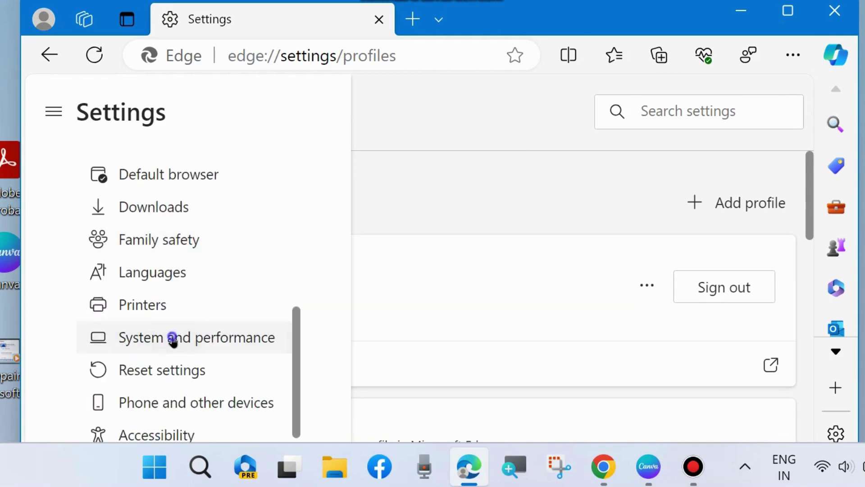
click(180, 341)
scroll(302, 299, down, 2)
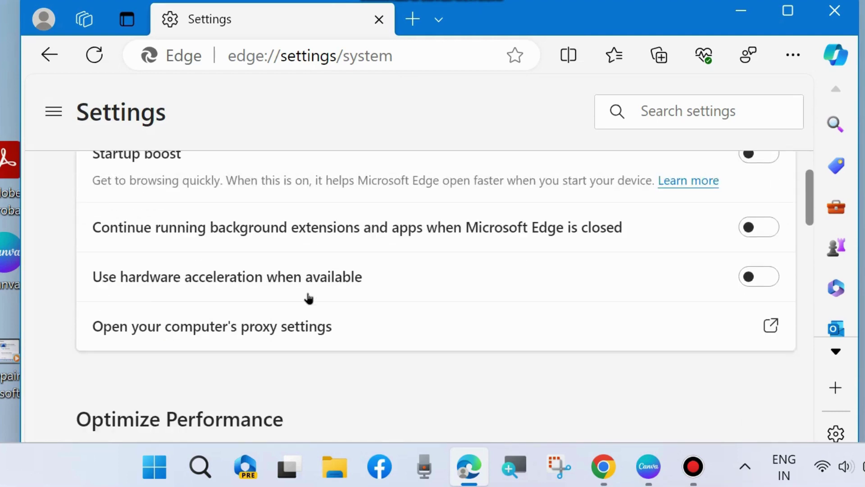
scroll(309, 298, down, 9)
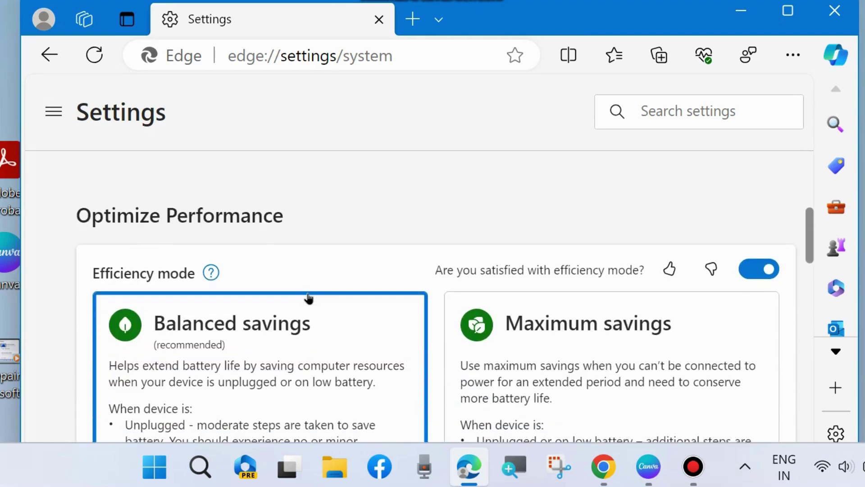
scroll(308, 298, down, 4)
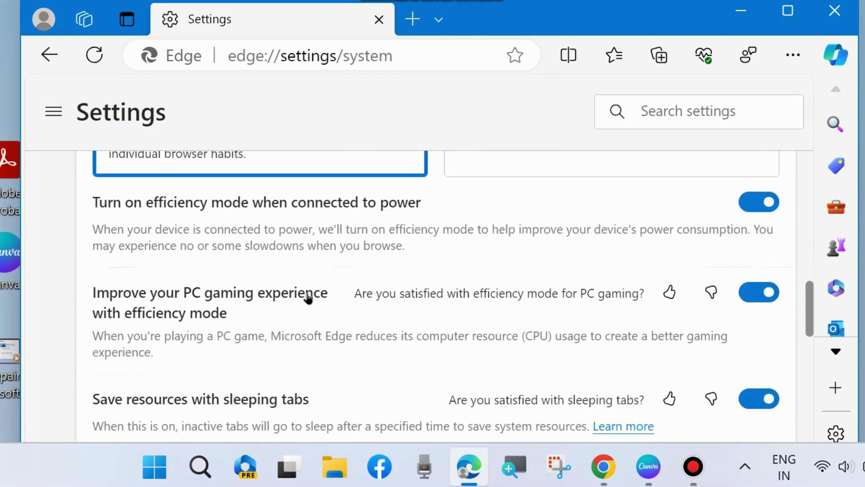
scroll(308, 299, down, 2)
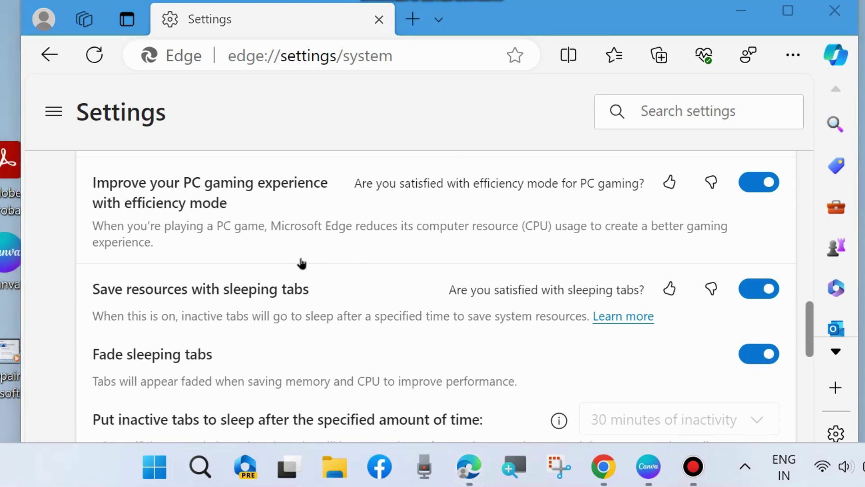
scroll(301, 263, down, 10)
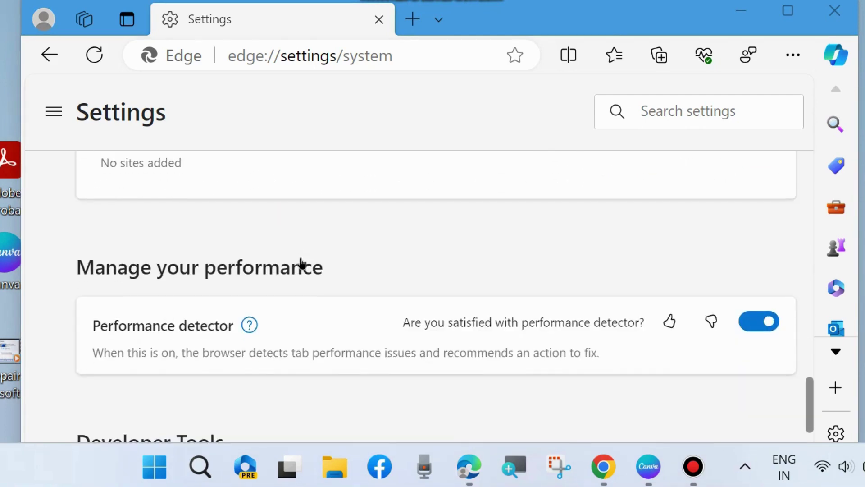
scroll(301, 263, down, 2)
scroll(302, 261, up, 5)
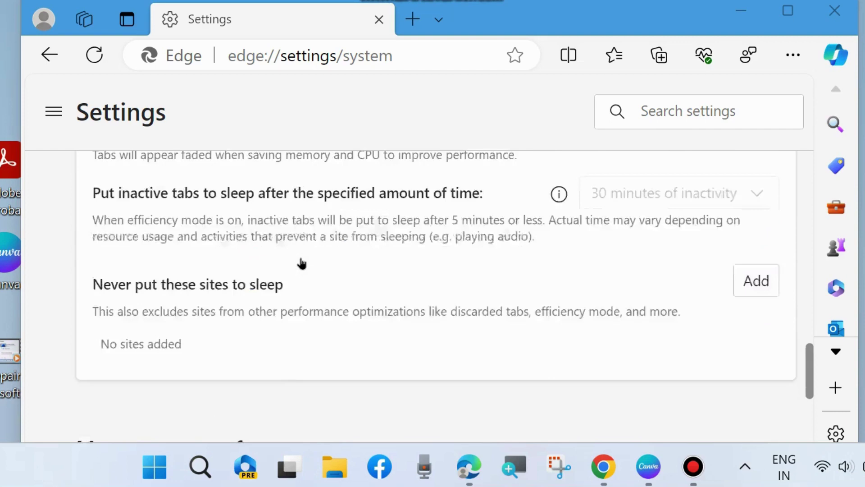
scroll(301, 263, up, 5)
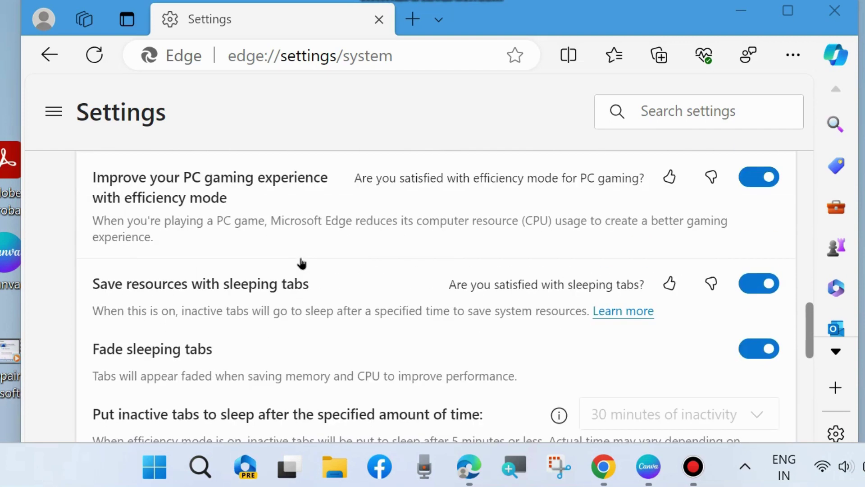
scroll(302, 264, up, 2)
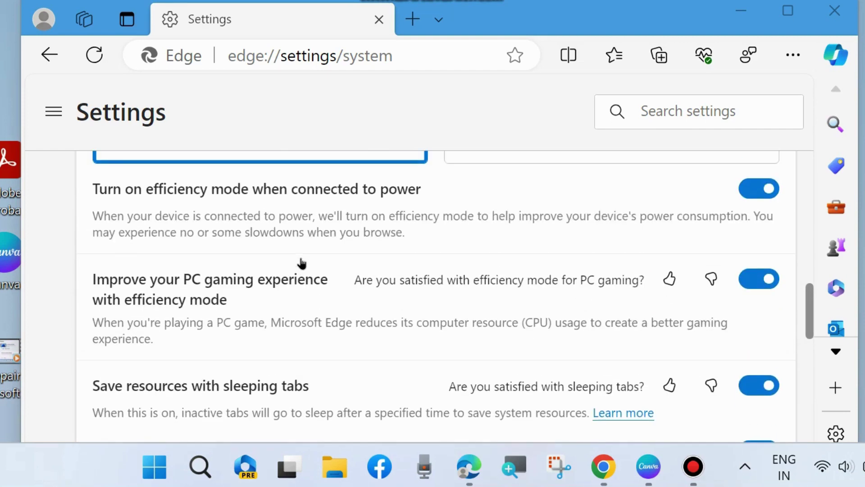
scroll(301, 263, up, 10)
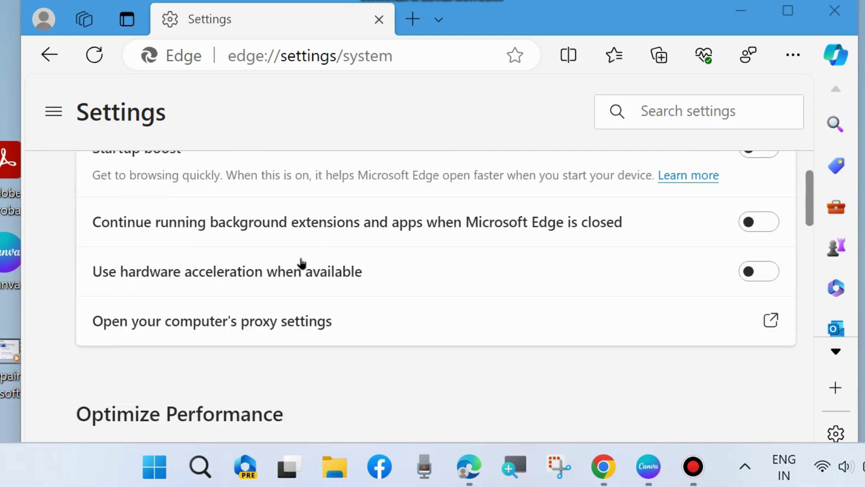
scroll(301, 264, up, 2)
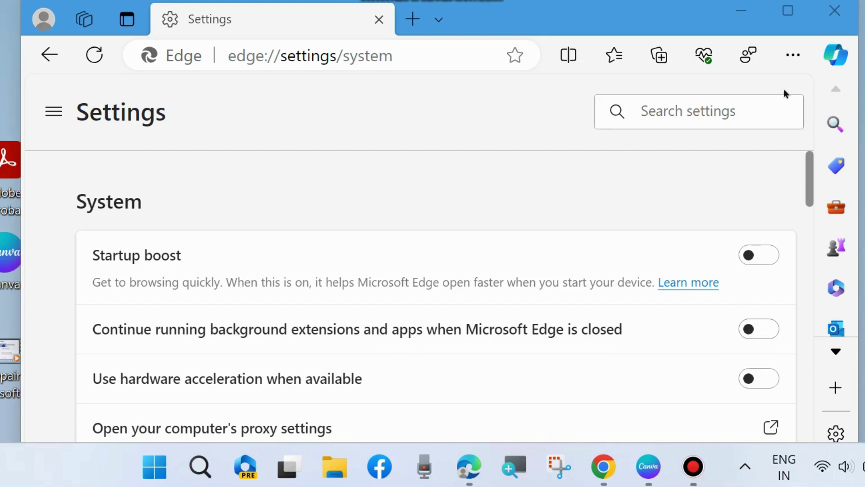
Open the Extensions popup from the main menu and go to the Manage extensions page.
click(791, 56)
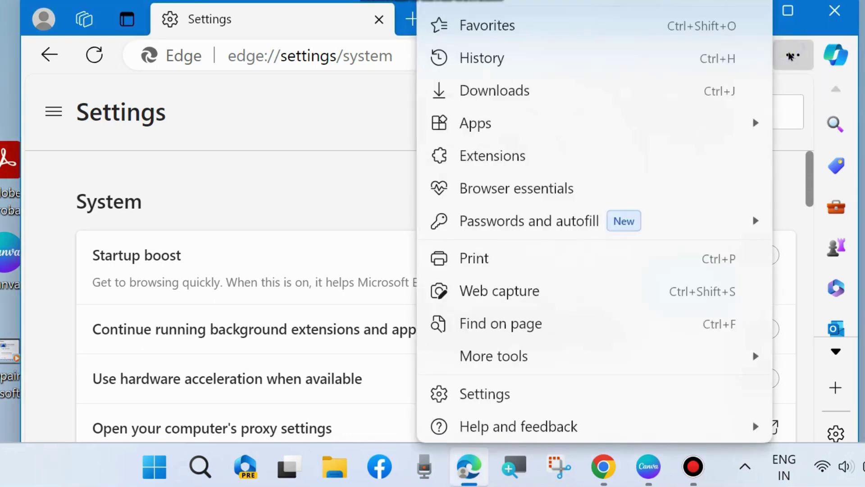
click(504, 160)
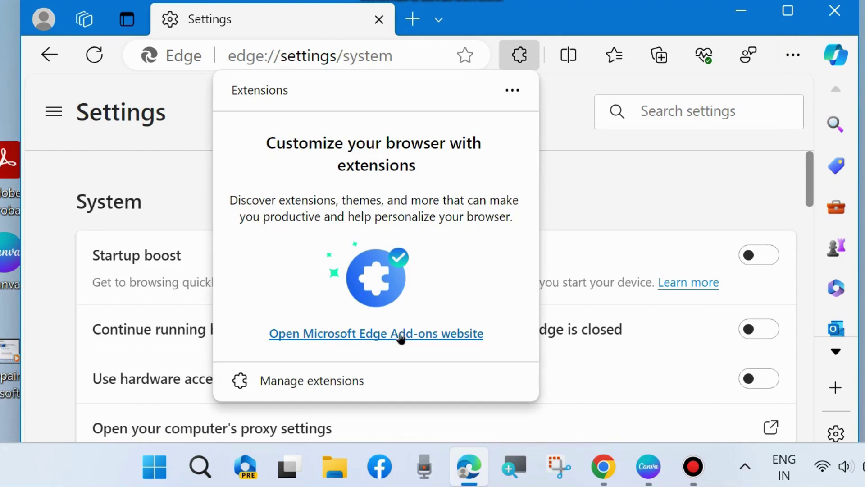
click(312, 382)
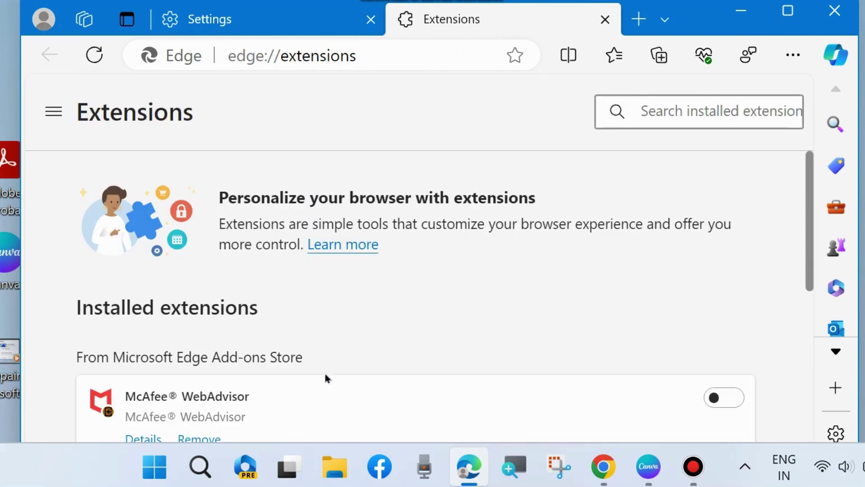
Confirm McAfee WebAdvisor and Google Docs Offline are both switched off, then close Edge.
scroll(290, 299, down, 3)
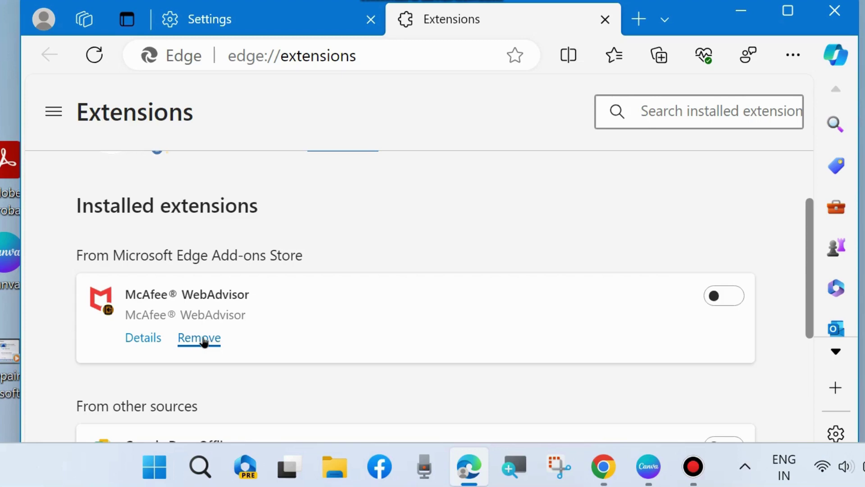
scroll(343, 337, down, 1)
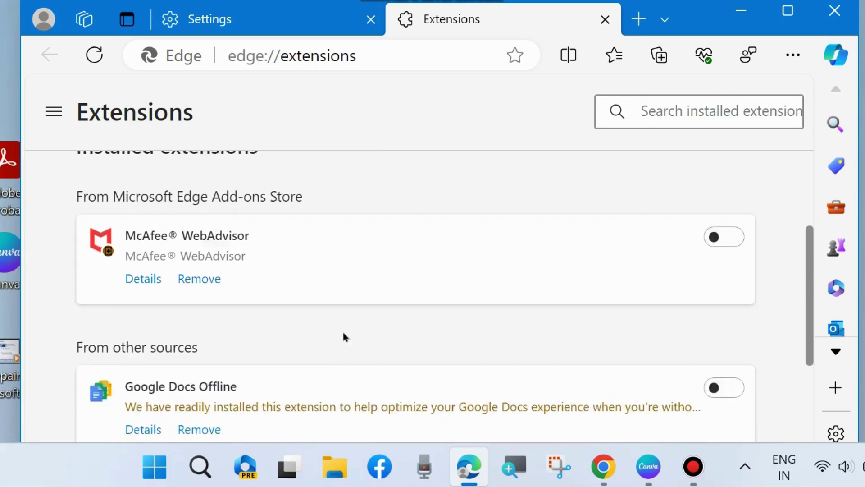
scroll(344, 337, down, 3)
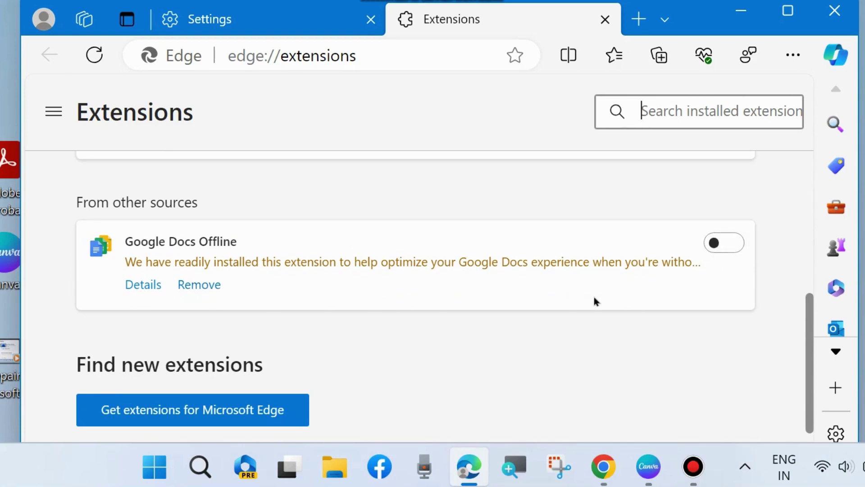
scroll(589, 297, down, 1)
scroll(587, 295, up, 10)
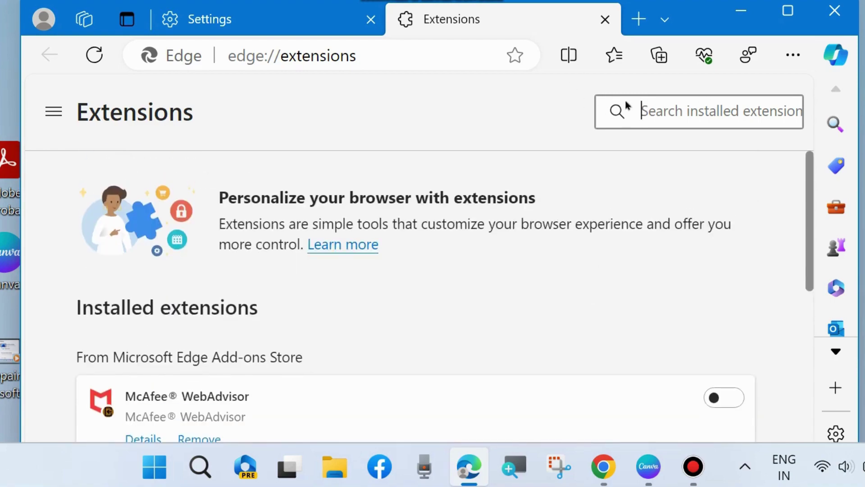
click(835, 10)
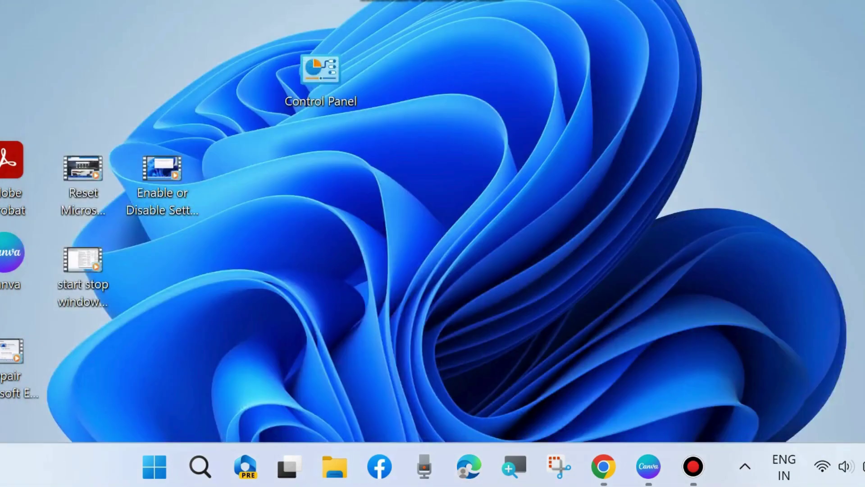